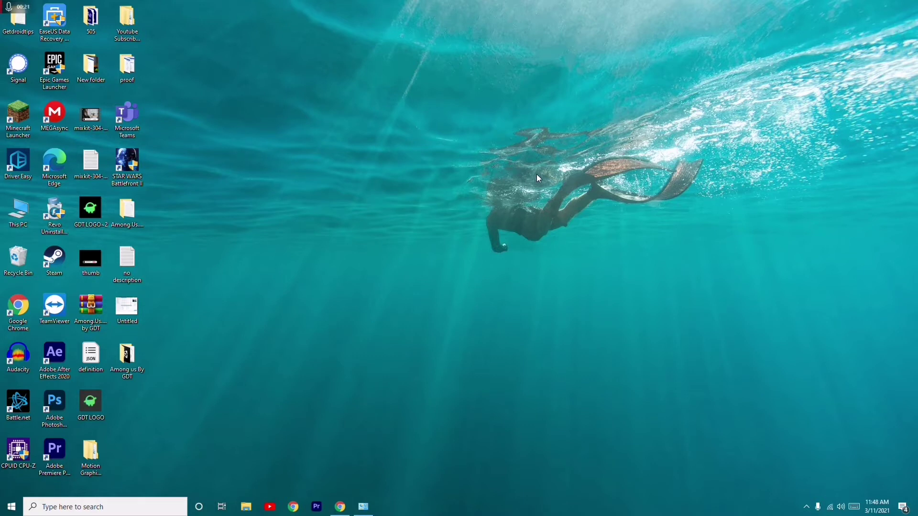
# Open Windows Defender Firewall from the recent items in Windows Search
pyautogui.click(100, 508)
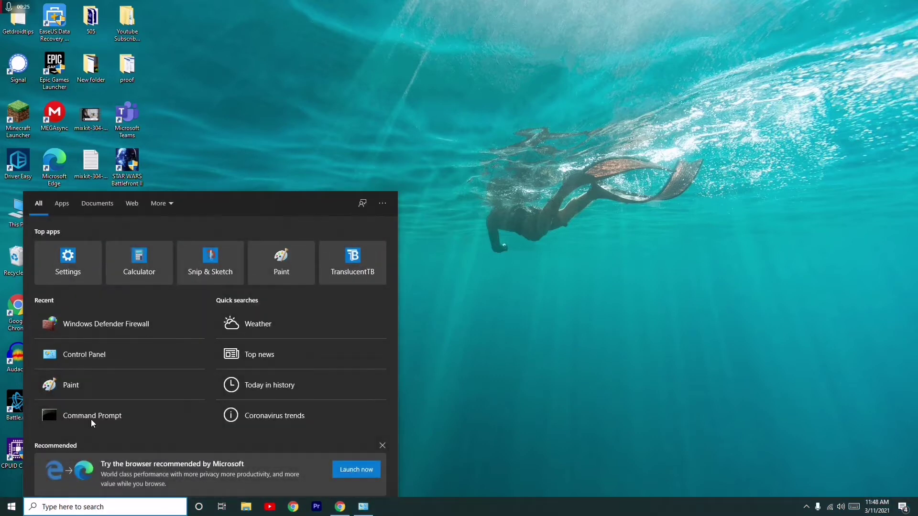
pyautogui.click(112, 328)
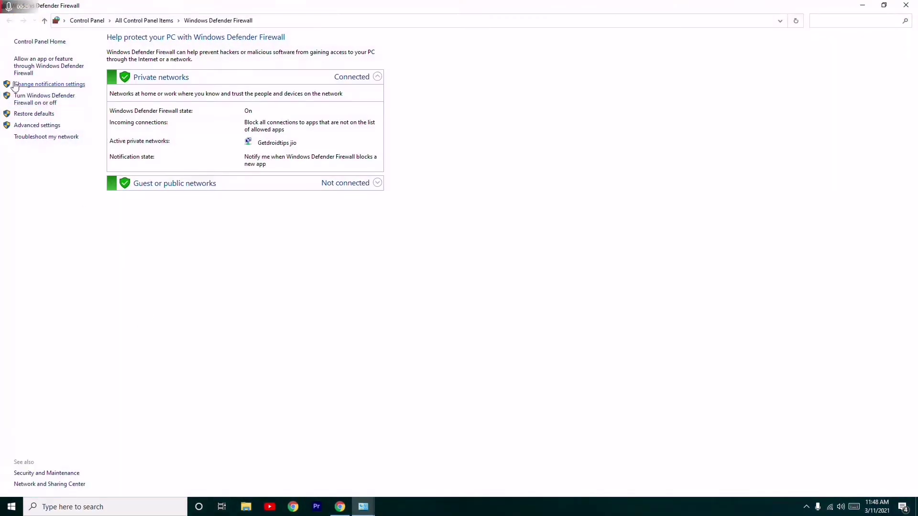
# Open the firewall's allowed apps list, unlock it with Change settings, and start adding another app
pyautogui.click(38, 67)
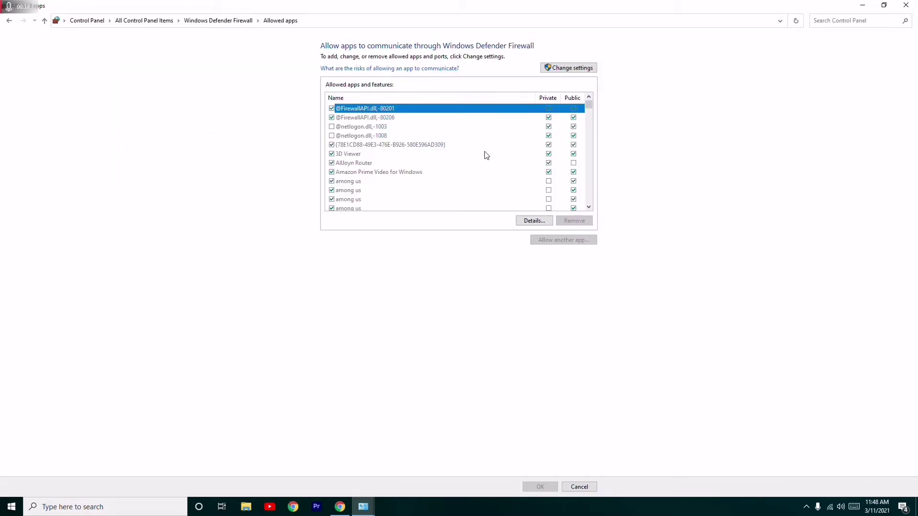
pyautogui.click(571, 69)
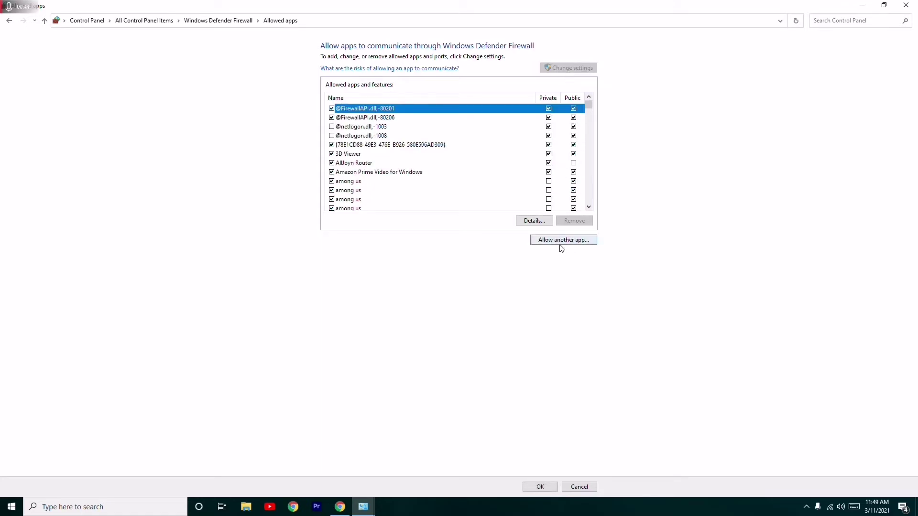
pyautogui.click(573, 241)
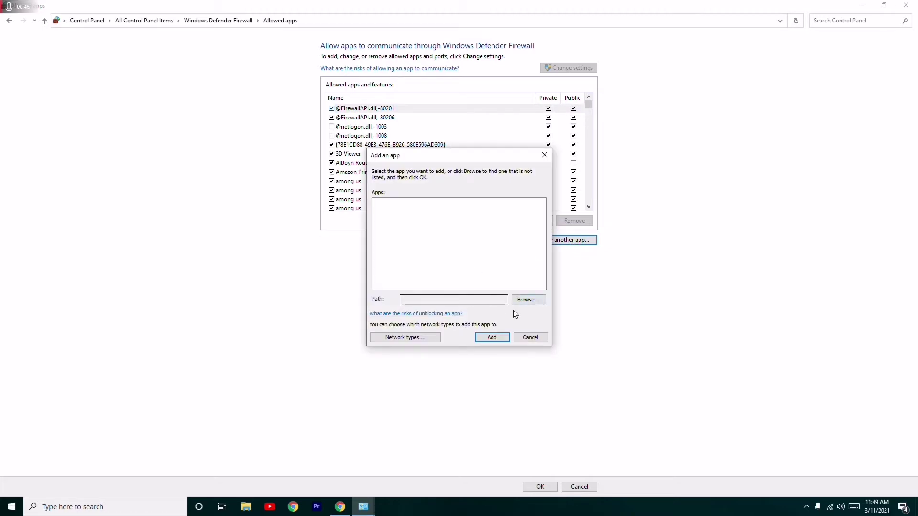
# Browse into System32\AppLocker, then cancel both the file browser and the Add an app dialog
pyautogui.click(527, 304)
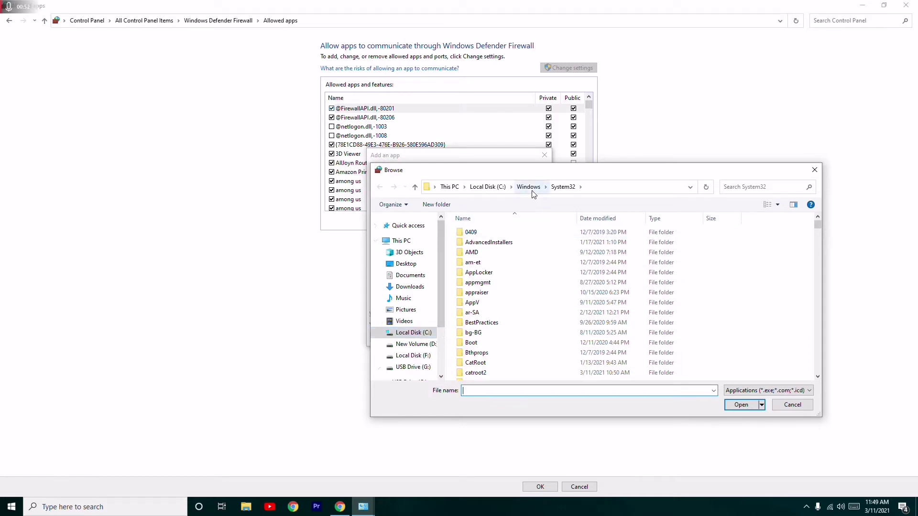
pyautogui.click(480, 273)
pyautogui.click(740, 405)
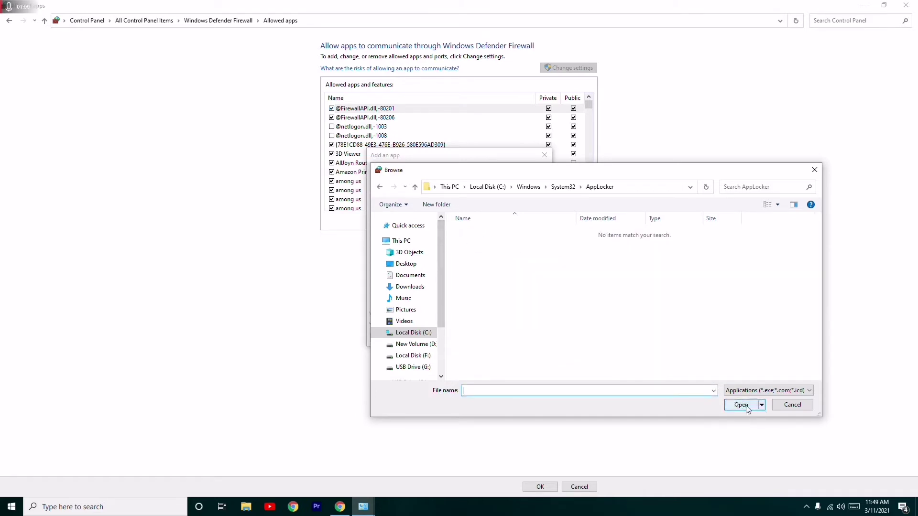
pyautogui.click(788, 406)
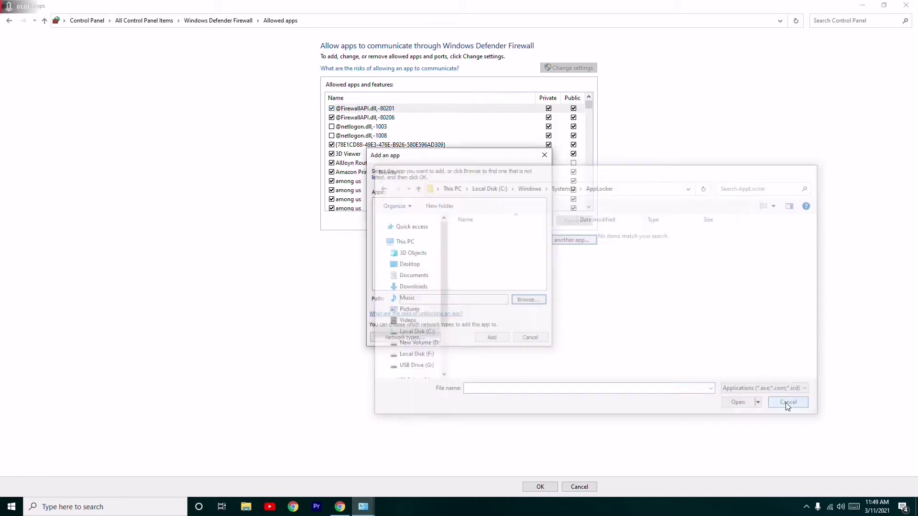
pyautogui.click(530, 338)
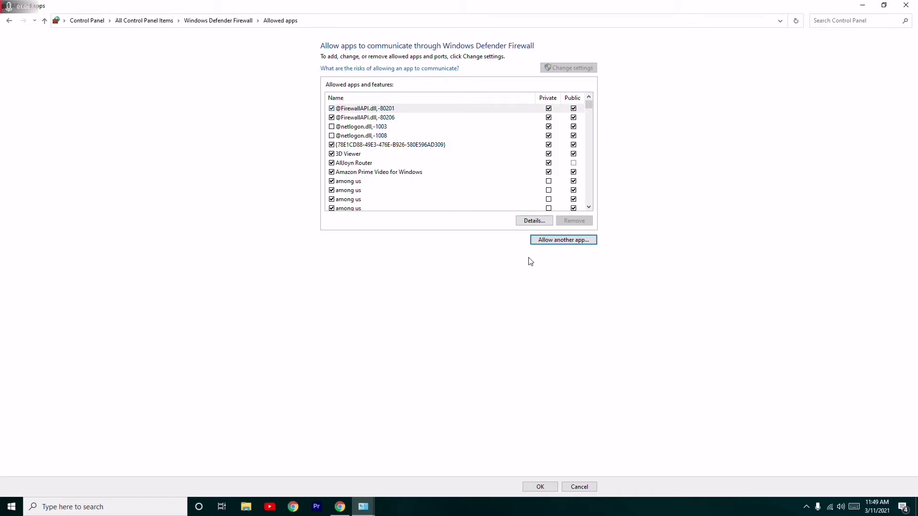
# Close the firewall window and launch Registry Editor as administrator by searching 'RE'
pyautogui.click(906, 5)
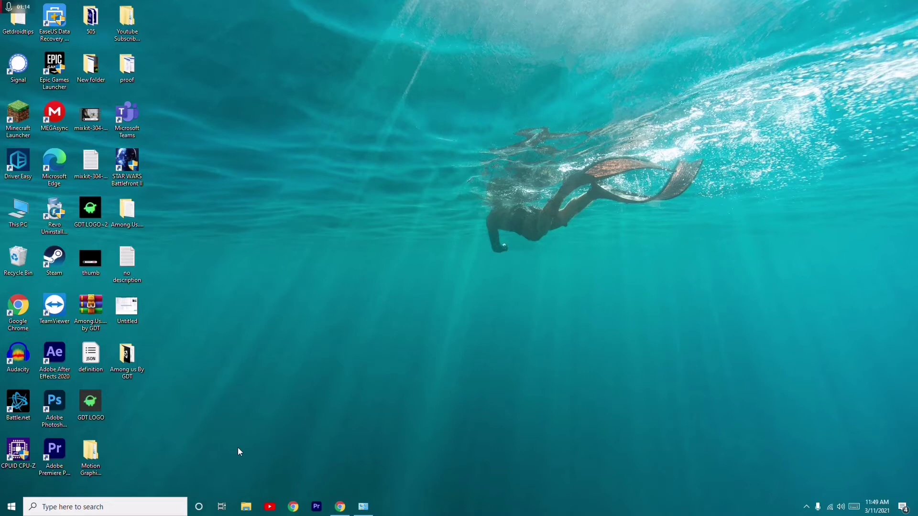
pyautogui.click(135, 506)
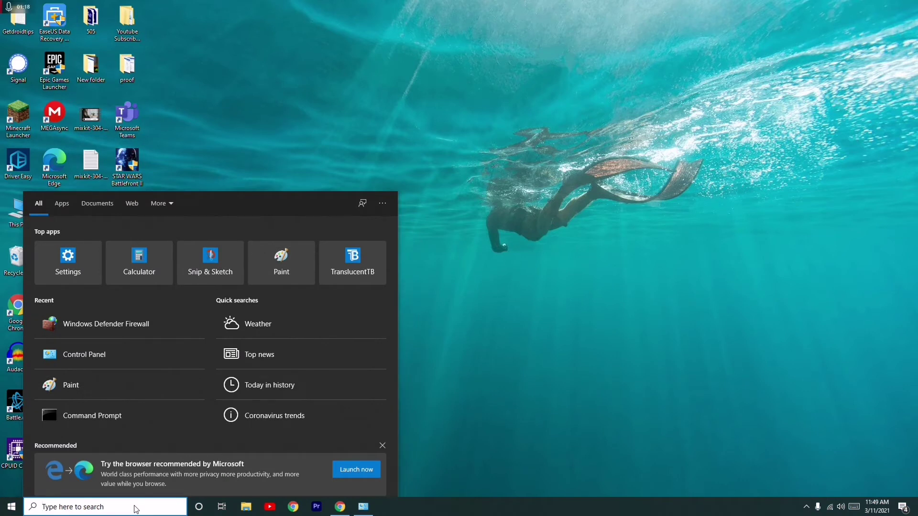
pyautogui.press('capslock')
pyautogui.write('RE')
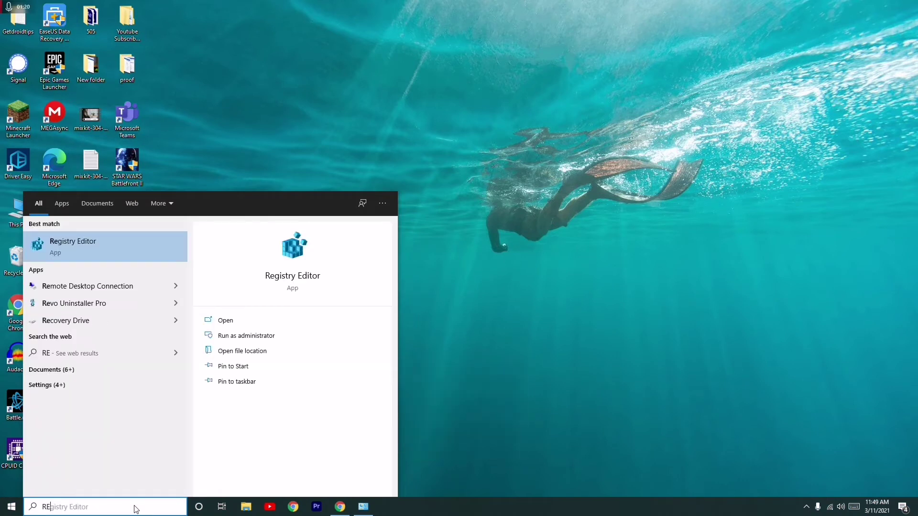
pyautogui.click(242, 337)
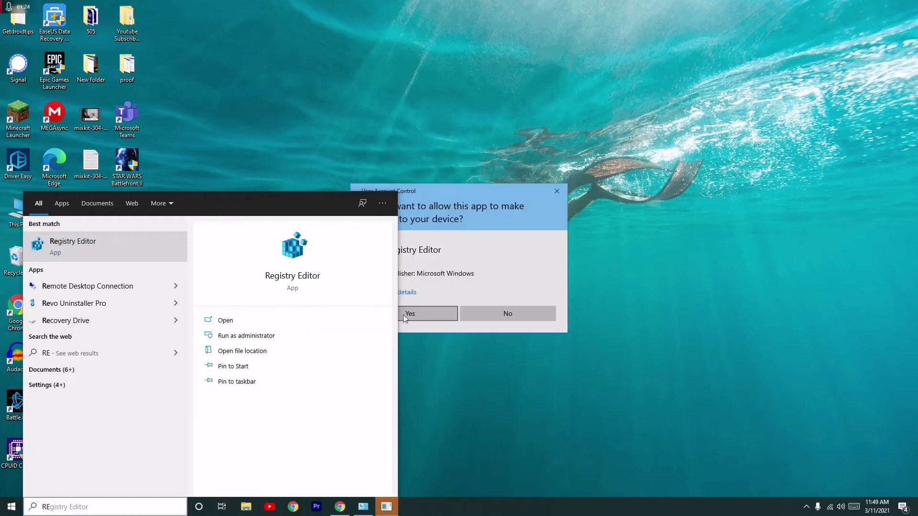
pyautogui.click(416, 315)
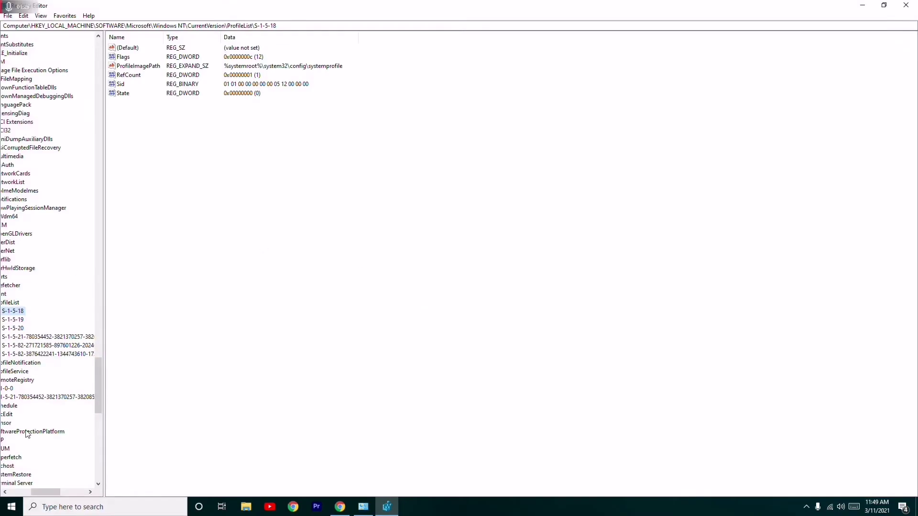
# Collapse ProfileList, CurrentVersion, Windows NT, Microsoft, SOFTWARE and HKEY_LOCAL_MACHINE in the key tree
pyautogui.moveTo(38, 493); pyautogui.dragTo(13, 493)
pyautogui.click(22, 303)
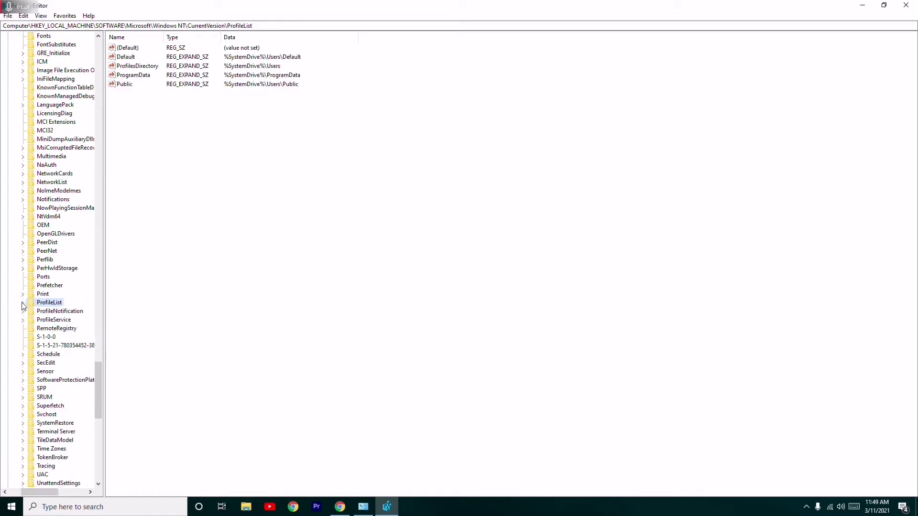
pyautogui.moveTo(99, 413); pyautogui.dragTo(96, 339)
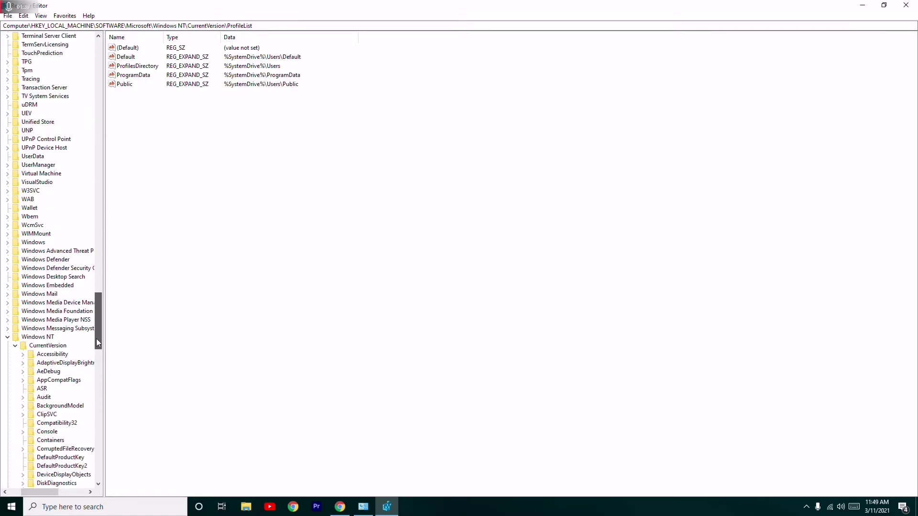
pyautogui.click(15, 346)
pyautogui.click(8, 337)
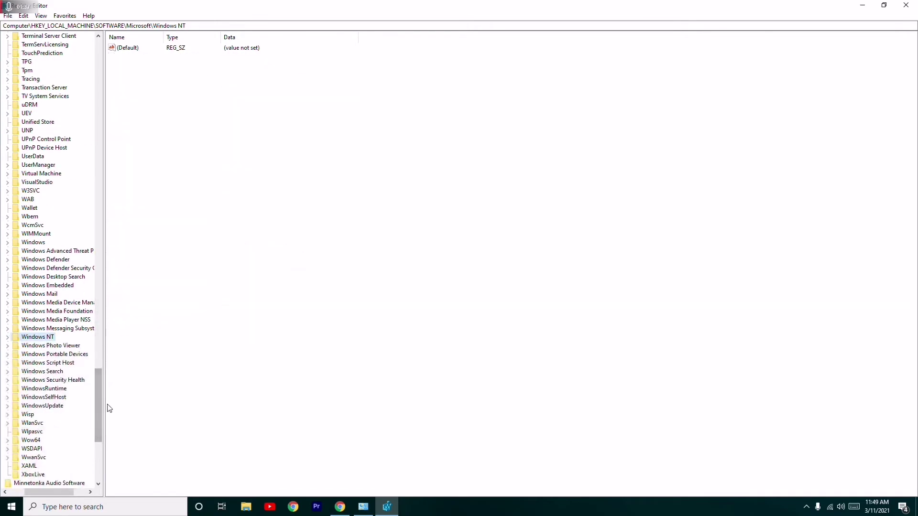
pyautogui.moveTo(97, 406); pyautogui.dragTo(113, 131)
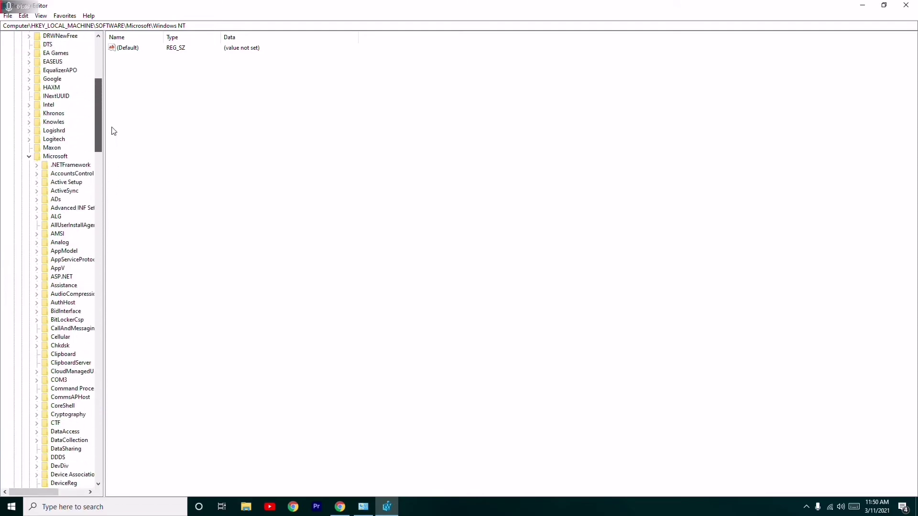
pyautogui.click(30, 156)
pyautogui.moveTo(99, 183); pyautogui.dragTo(112, 60)
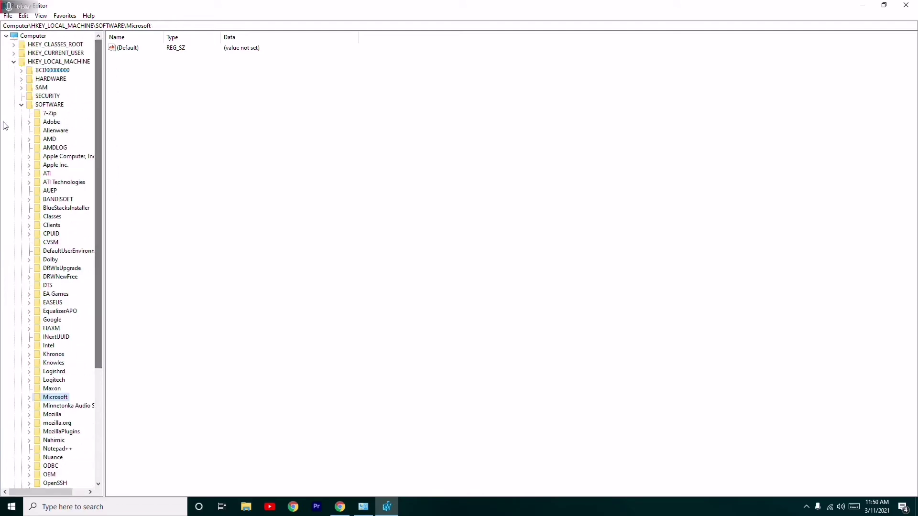
pyautogui.click(22, 105)
pyautogui.click(13, 62)
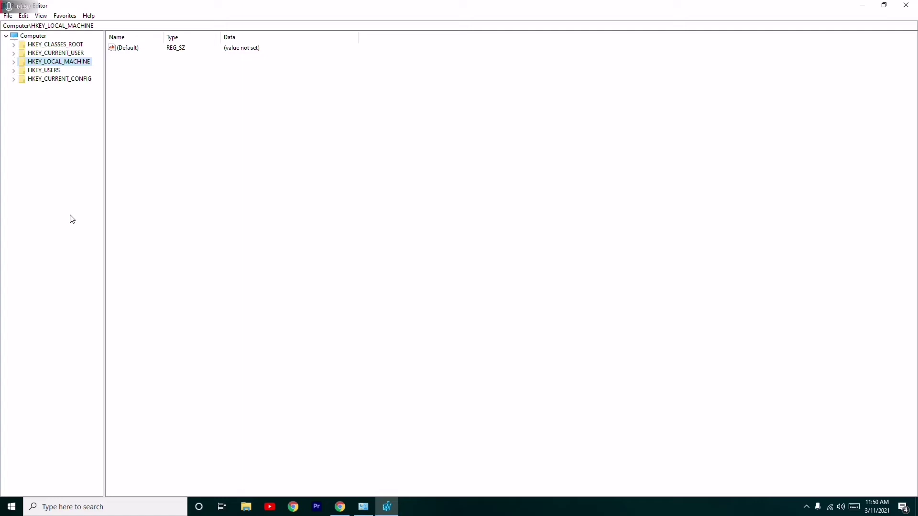
# Expand HKEY_LOCAL_MACHINE, then SOFTWARE, then Microsoft in the key tree
pyautogui.click(14, 61)
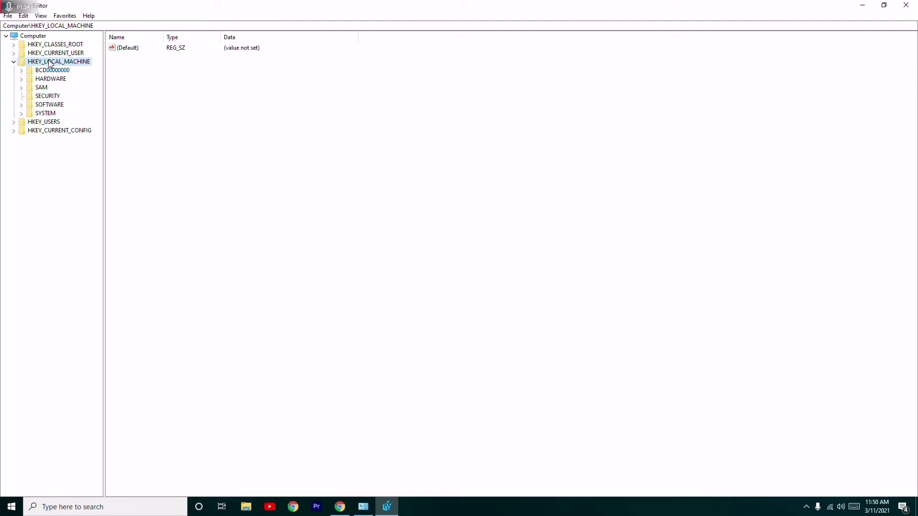
pyautogui.click(22, 105)
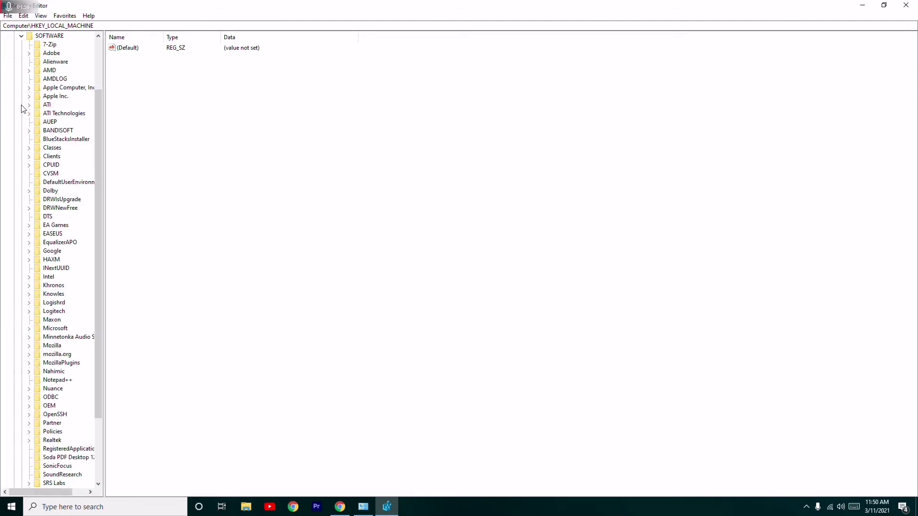
pyautogui.moveTo(99, 172)
pyautogui.mouseDown()
pyautogui.moveTo(107, 148)
pyautogui.moveTo(106, 191)
pyautogui.moveTo(96, 191)
pyautogui.mouseUp()
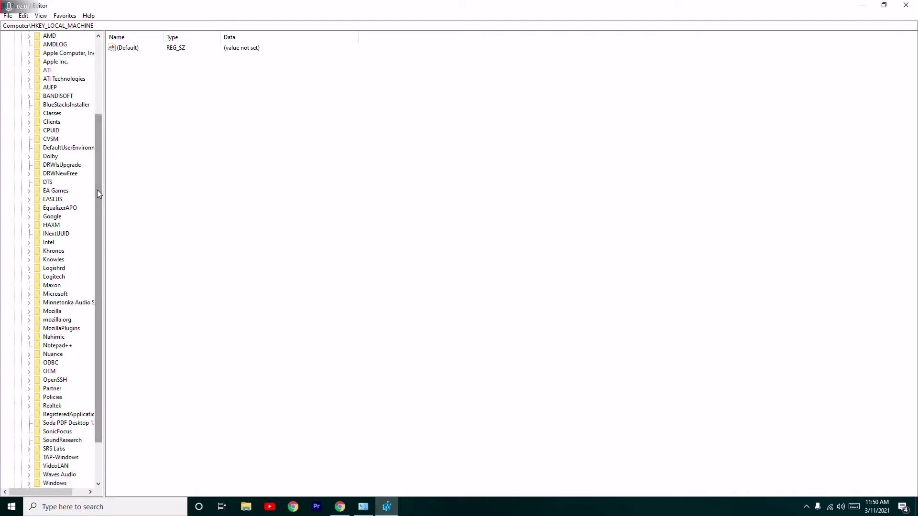
pyautogui.click(30, 302)
# Expand and select the Windows Media Foundation key to show its EMUOPM value
pyautogui.moveTo(24, 492); pyautogui.dragTo(35, 492)
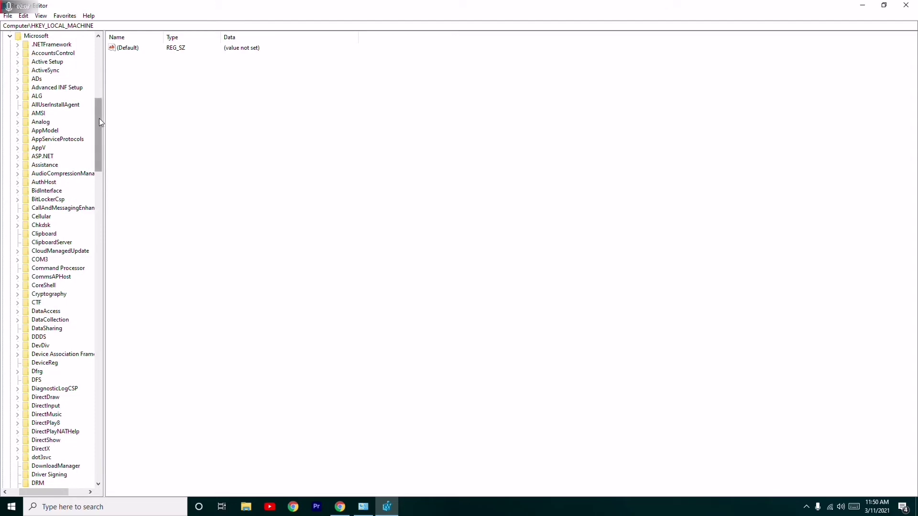
pyautogui.moveTo(99, 119); pyautogui.dragTo(98, 376)
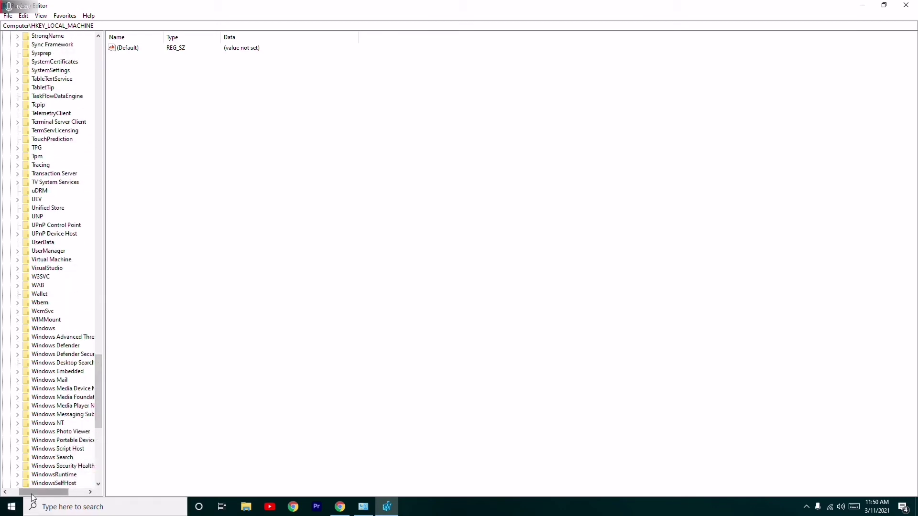
pyautogui.moveTo(36, 491); pyautogui.dragTo(45, 493)
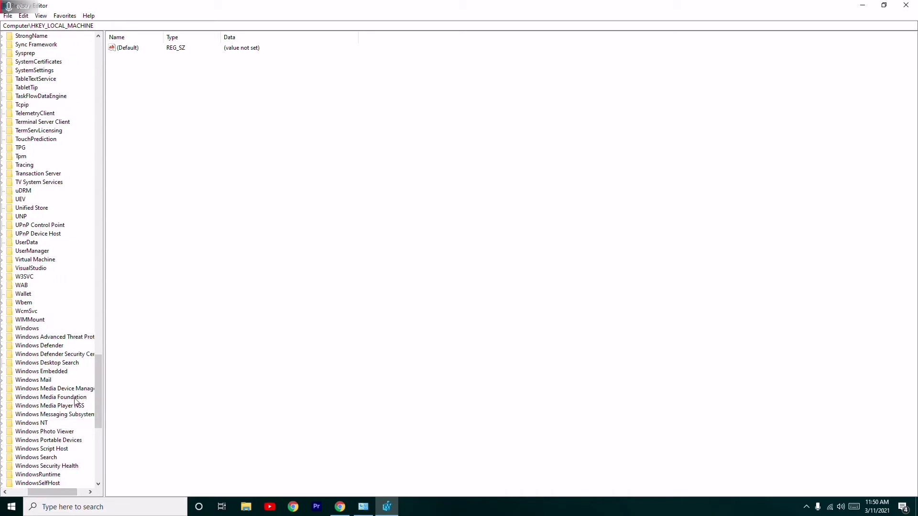
pyautogui.click(3, 398)
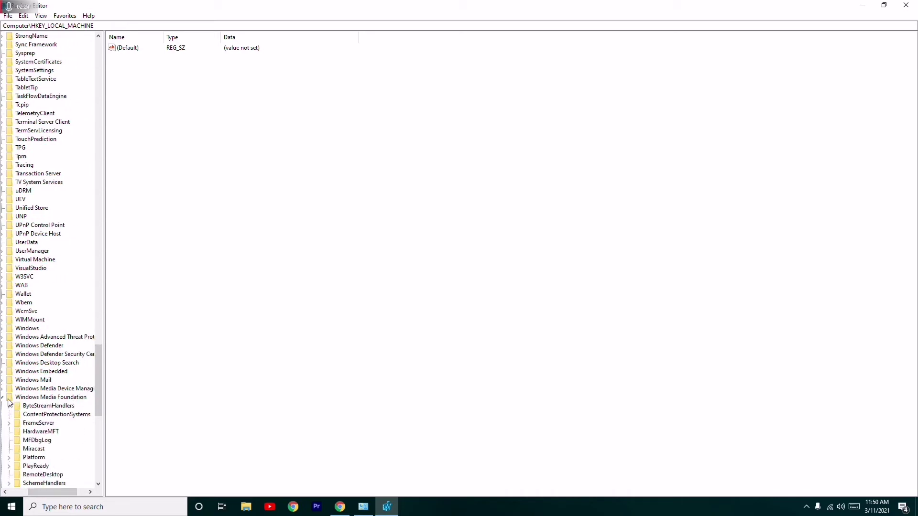
pyautogui.click(67, 397)
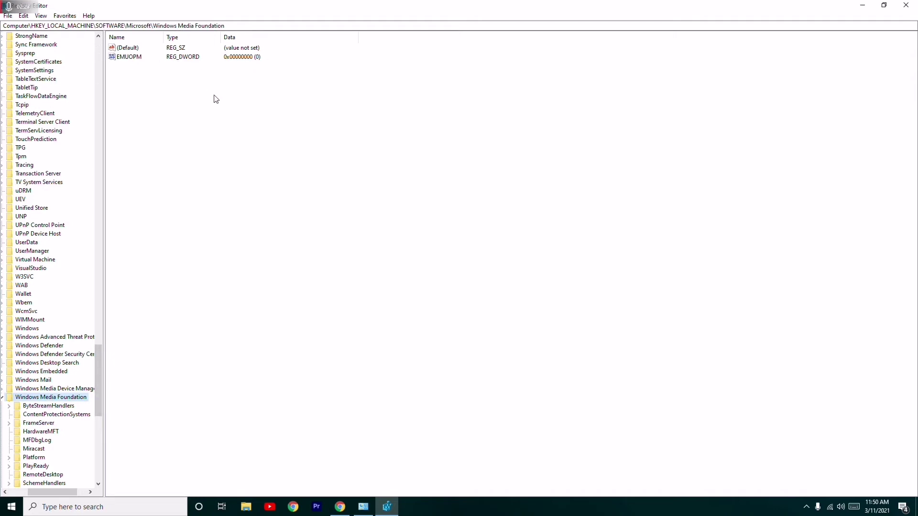
# Create a new DWORD (32-bit) value named 'Enable Frame Server Mode'
pyautogui.rightClick(133, 87)
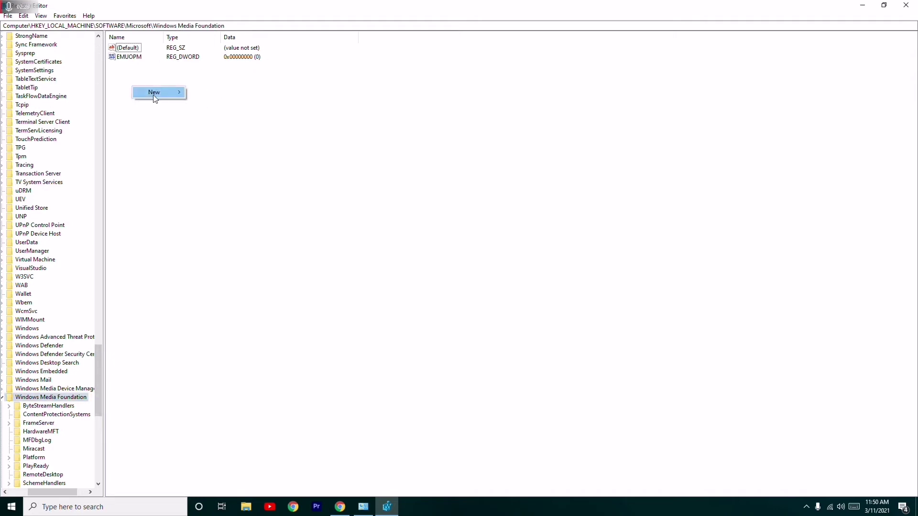
pyautogui.moveTo(156, 99)
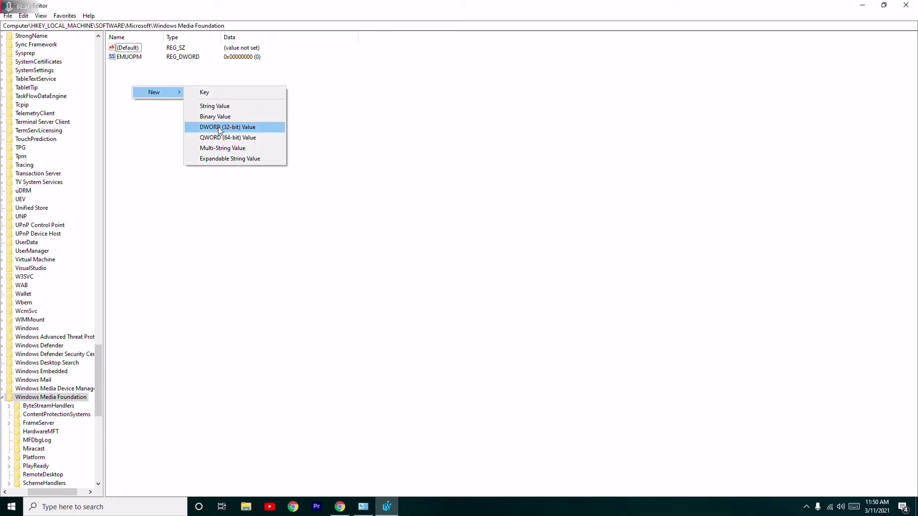
pyautogui.click(245, 128)
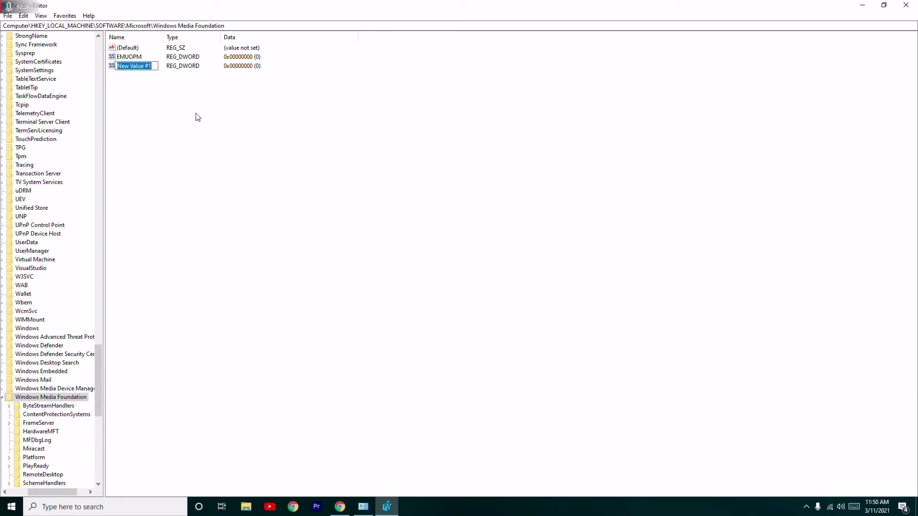
pyautogui.press('BackSpace')
pyautogui.write('Enable Frame S')
pyautogui.write('erver Mode')
pyautogui.click(198, 118)
# Keep Enable Frame Server Mode's value data at 0, rechecking it once
pyautogui.doubleClick(158, 69)
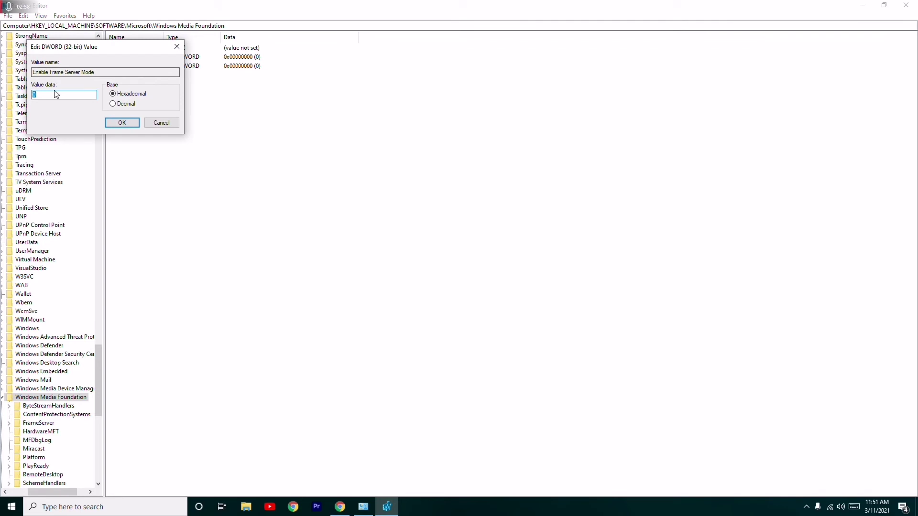
pyautogui.click(126, 123)
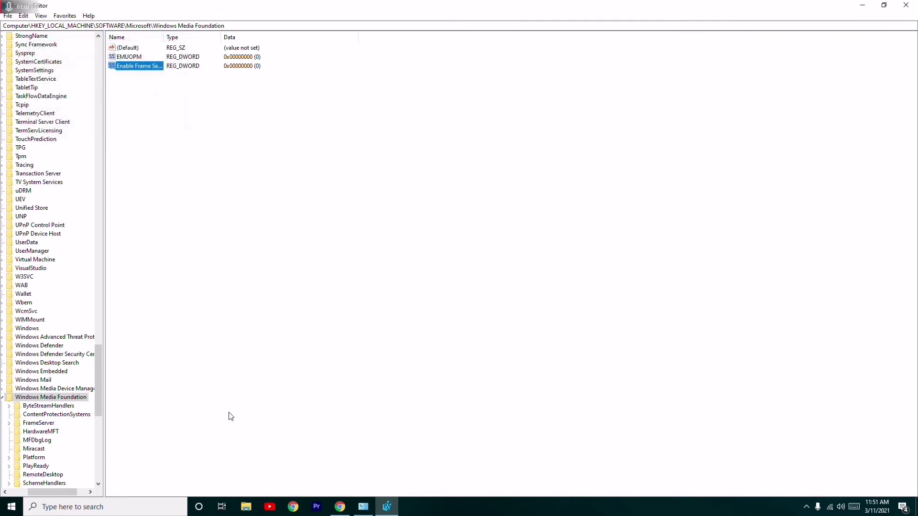
pyautogui.doubleClick(146, 68)
pyautogui.click(125, 124)
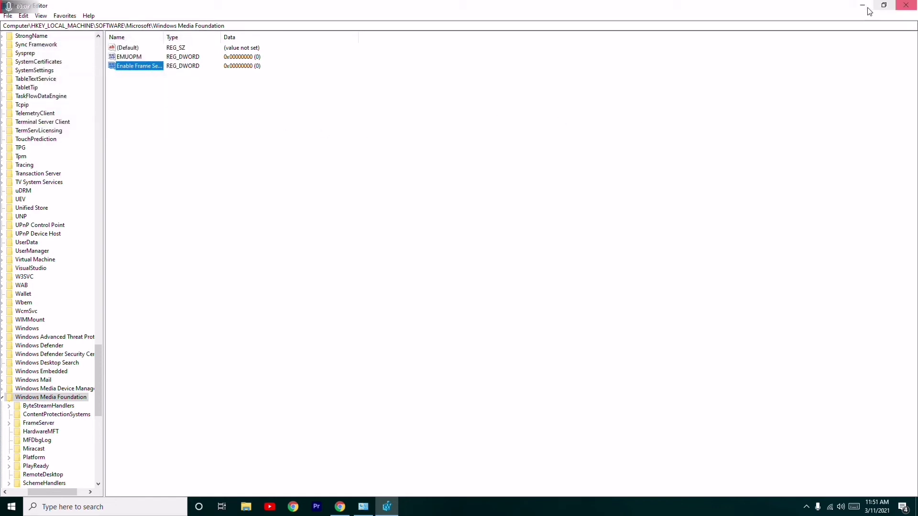
# Close Registry Editor and start Windows PowerShell as administrator via a 'windows powe' search
pyautogui.click(906, 5)
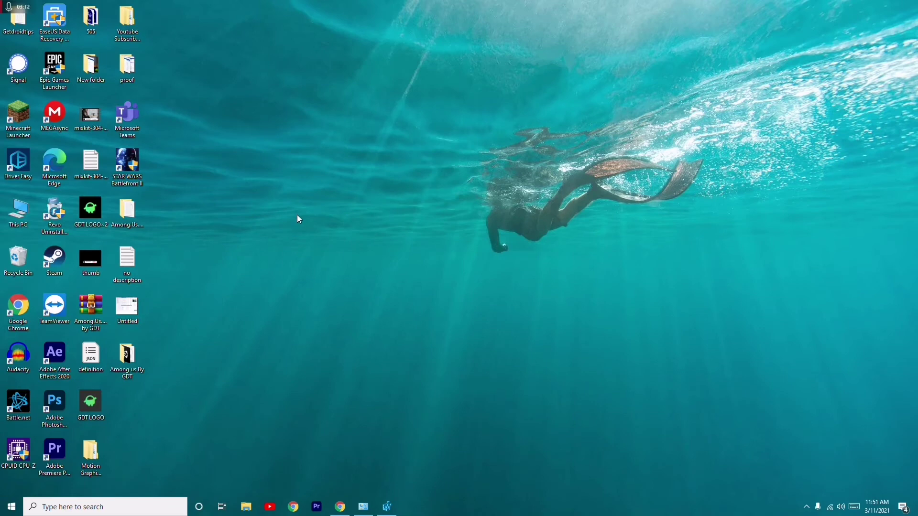
pyautogui.click(121, 505)
pyautogui.write('windows')
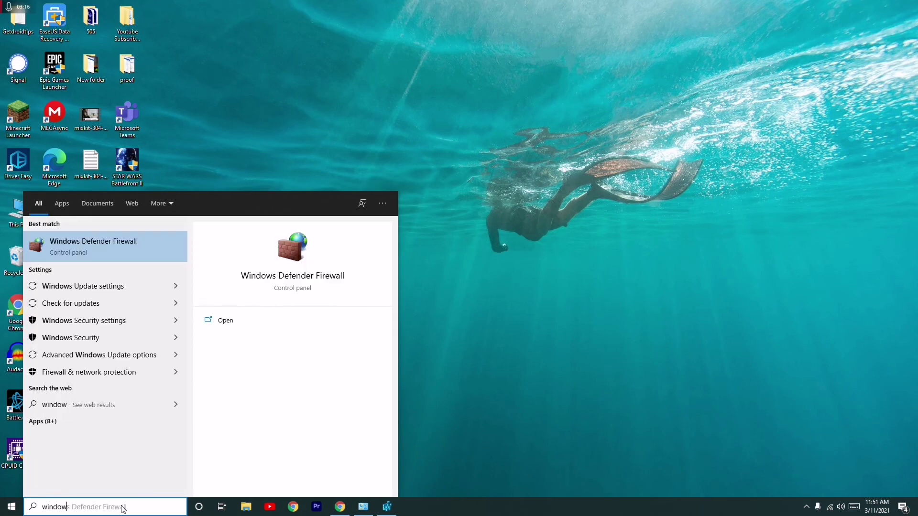
pyautogui.write(' powe')
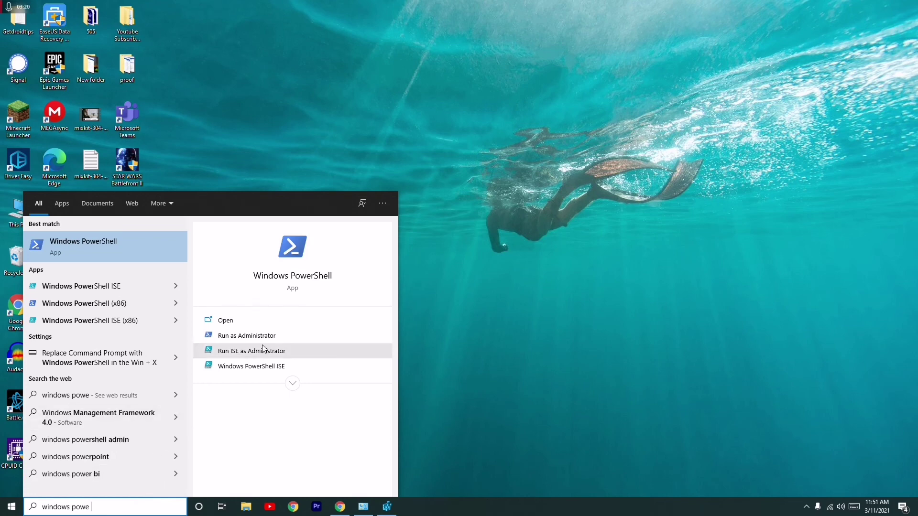
pyautogui.click(246, 336)
pyautogui.click(421, 318)
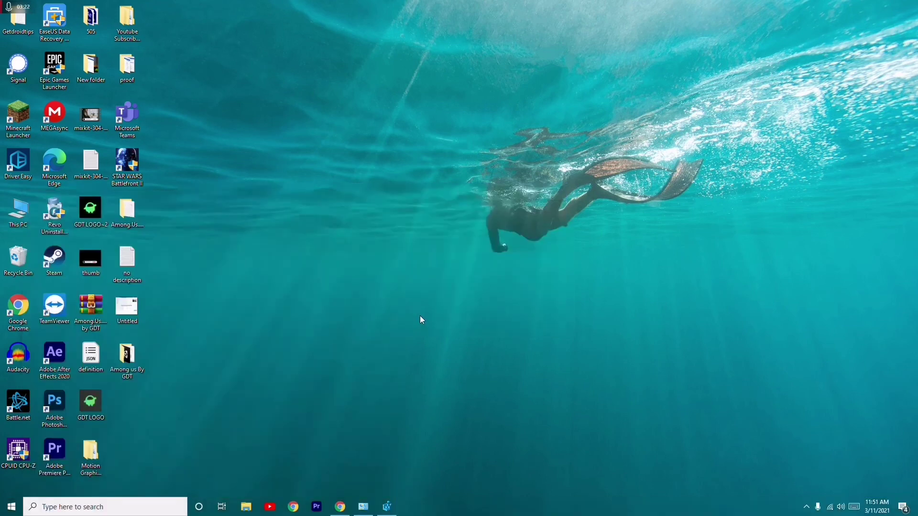
pyautogui.moveTo(400, 89); pyautogui.dragTo(578, 86)
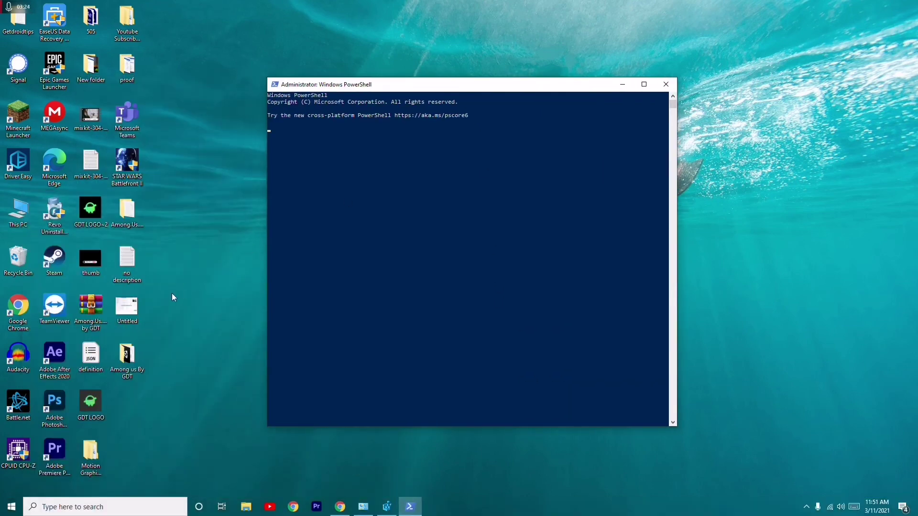
# Copy the Windows Camera removal command from Notepad, paste it into PowerShell and run it
pyautogui.doubleClick(127, 260)
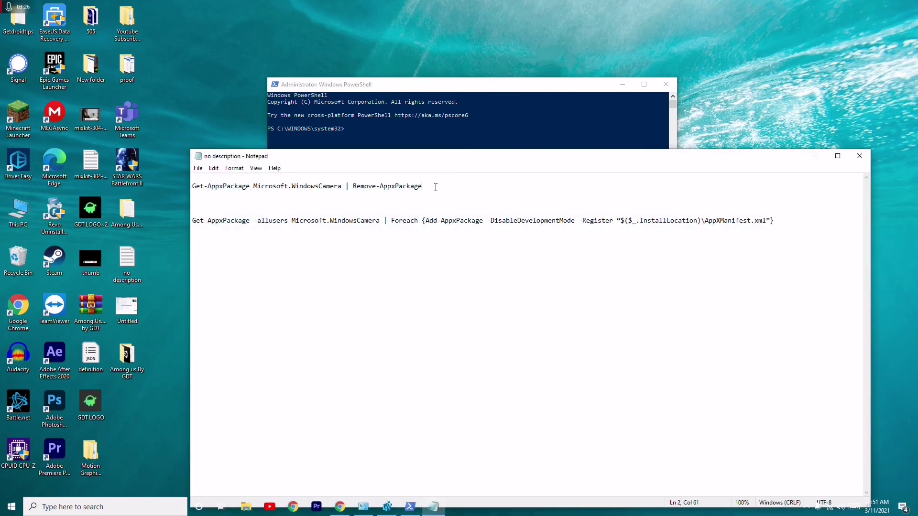
pyautogui.moveTo(435, 187); pyautogui.dragTo(193, 187)
pyautogui.rightClick(250, 186)
pyautogui.click(268, 216)
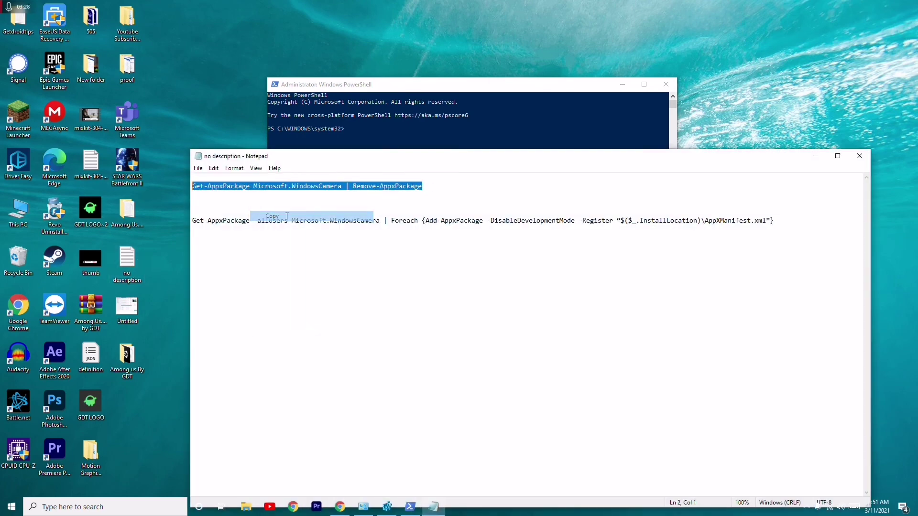
pyautogui.click(816, 157)
pyautogui.rightClick(380, 130)
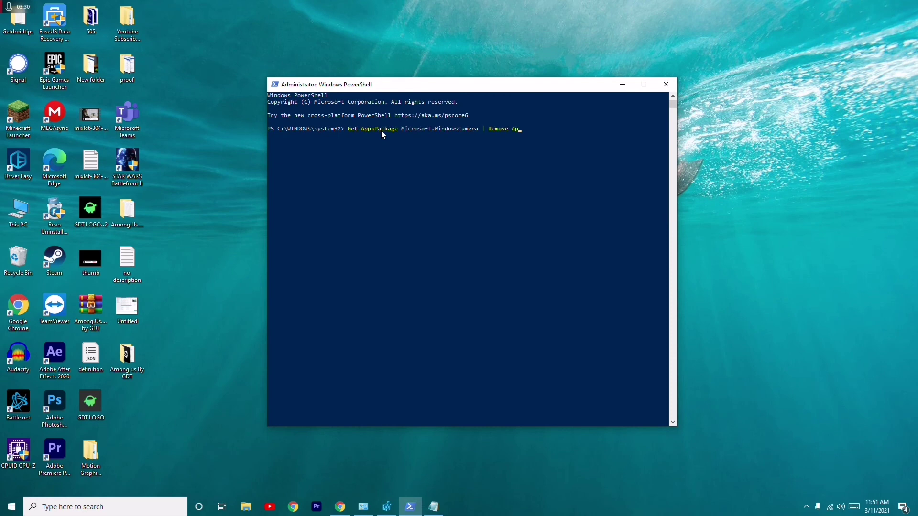
pyautogui.press('Return')
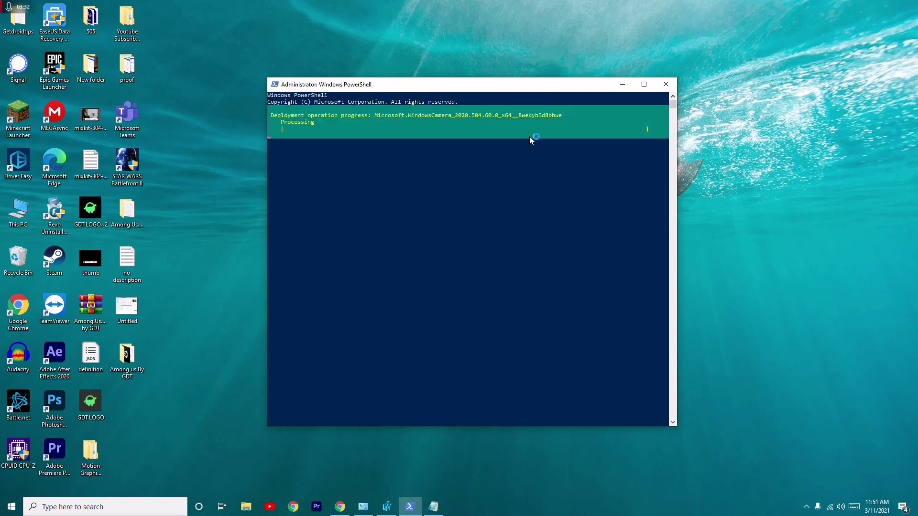
# Paste the Get-AppxPackage re-register command from Notepad into PowerShell, then minimize PowerShell
pyautogui.click(433, 507)
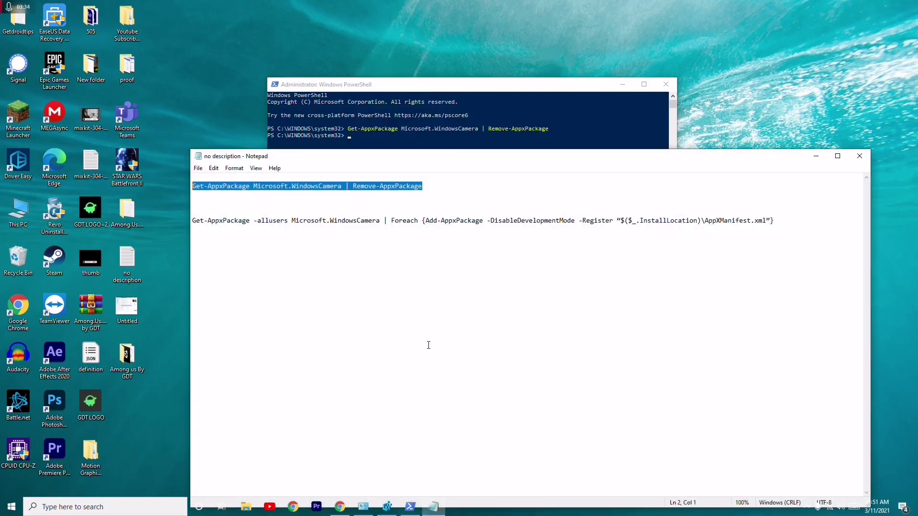
pyautogui.click(773, 226)
pyautogui.moveTo(211, 244); pyautogui.dragTo(146, 209)
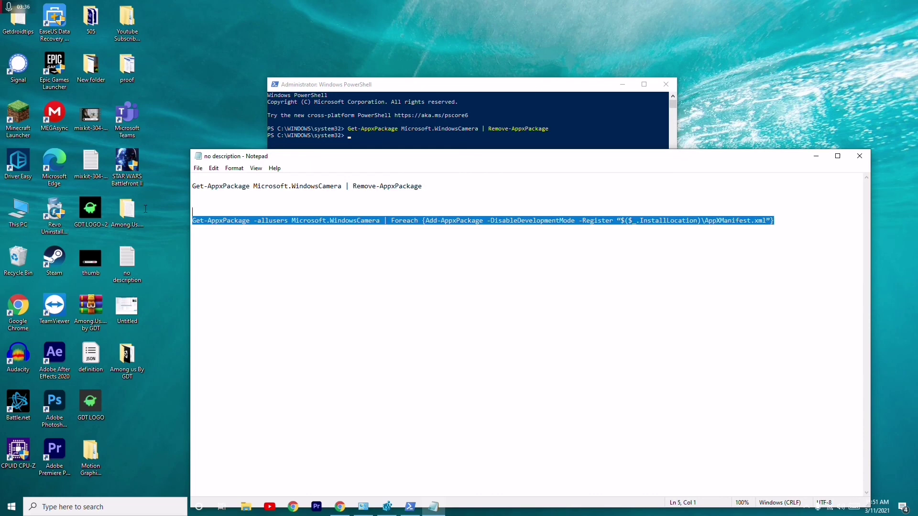
pyautogui.rightClick(250, 222)
pyautogui.click(276, 253)
pyautogui.click(816, 156)
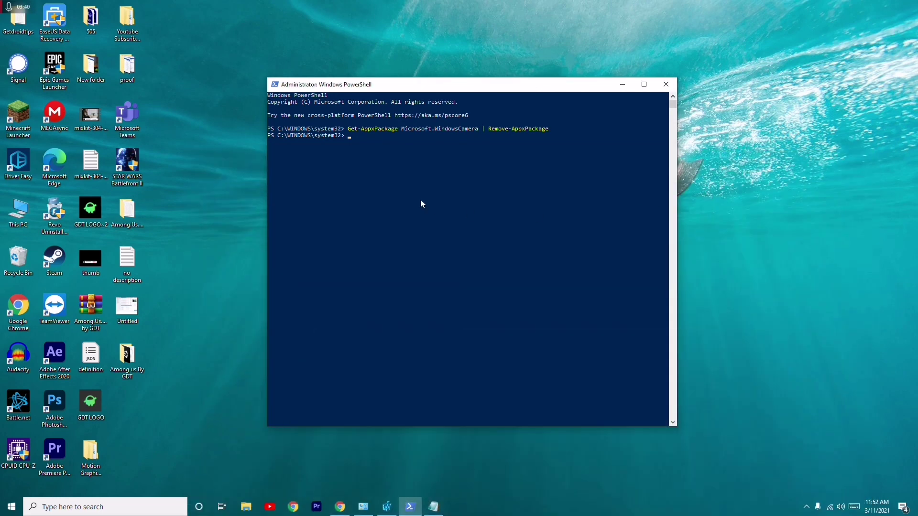
pyautogui.rightClick(395, 149)
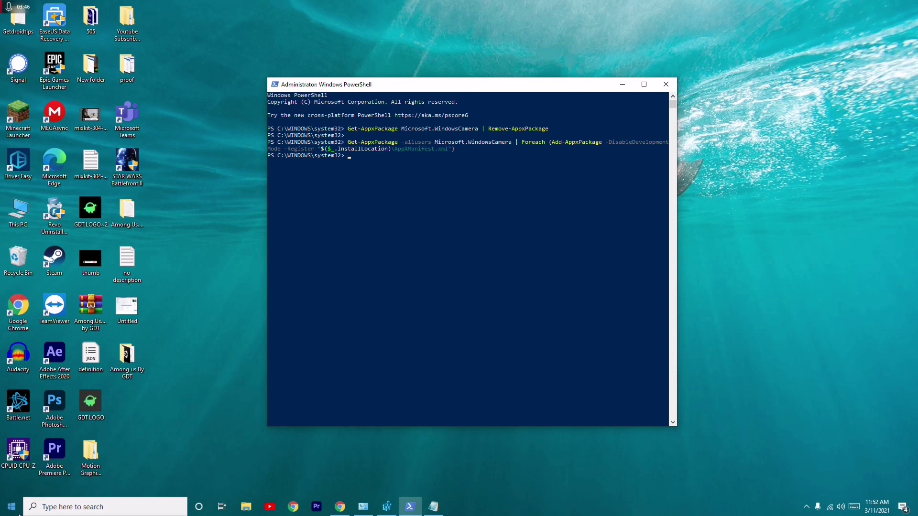
pyautogui.click(623, 84)
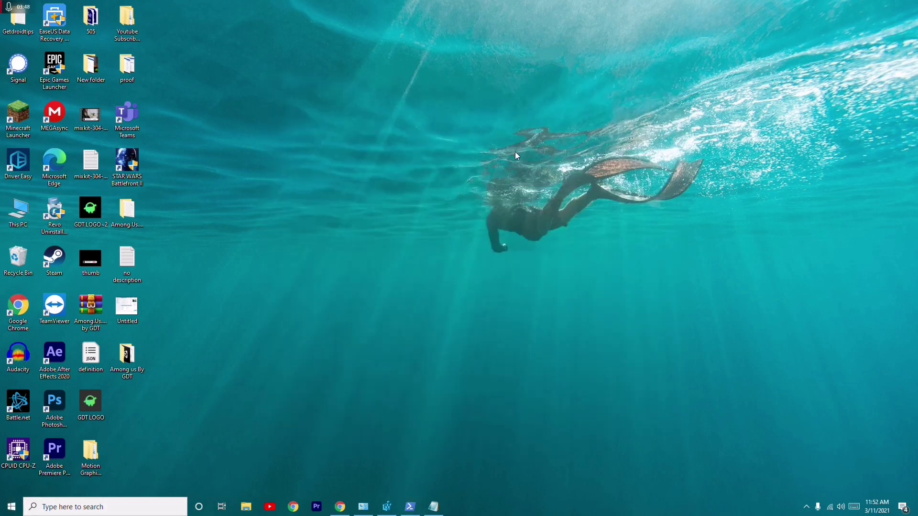